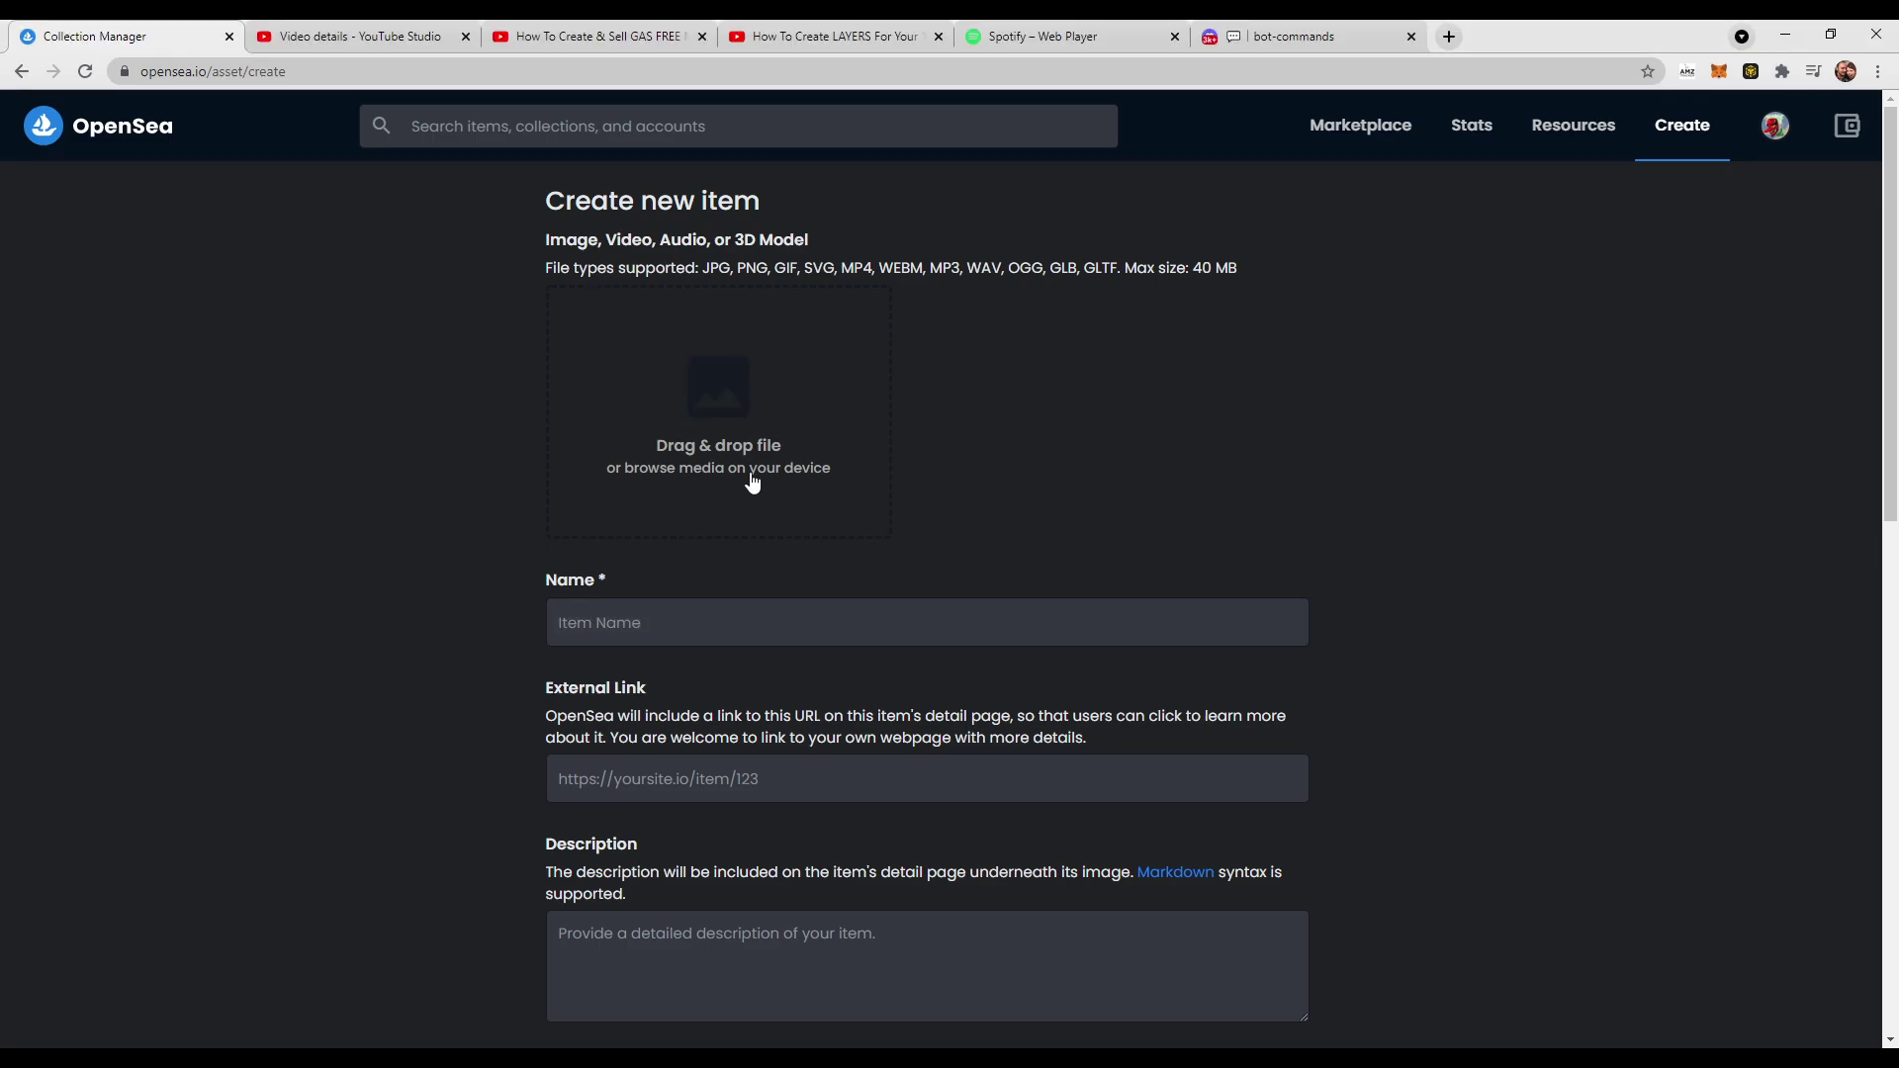
{"action": "scroll", "coordinate": [707, 626], "scroll_direction": "down", "scroll_amount": 2}
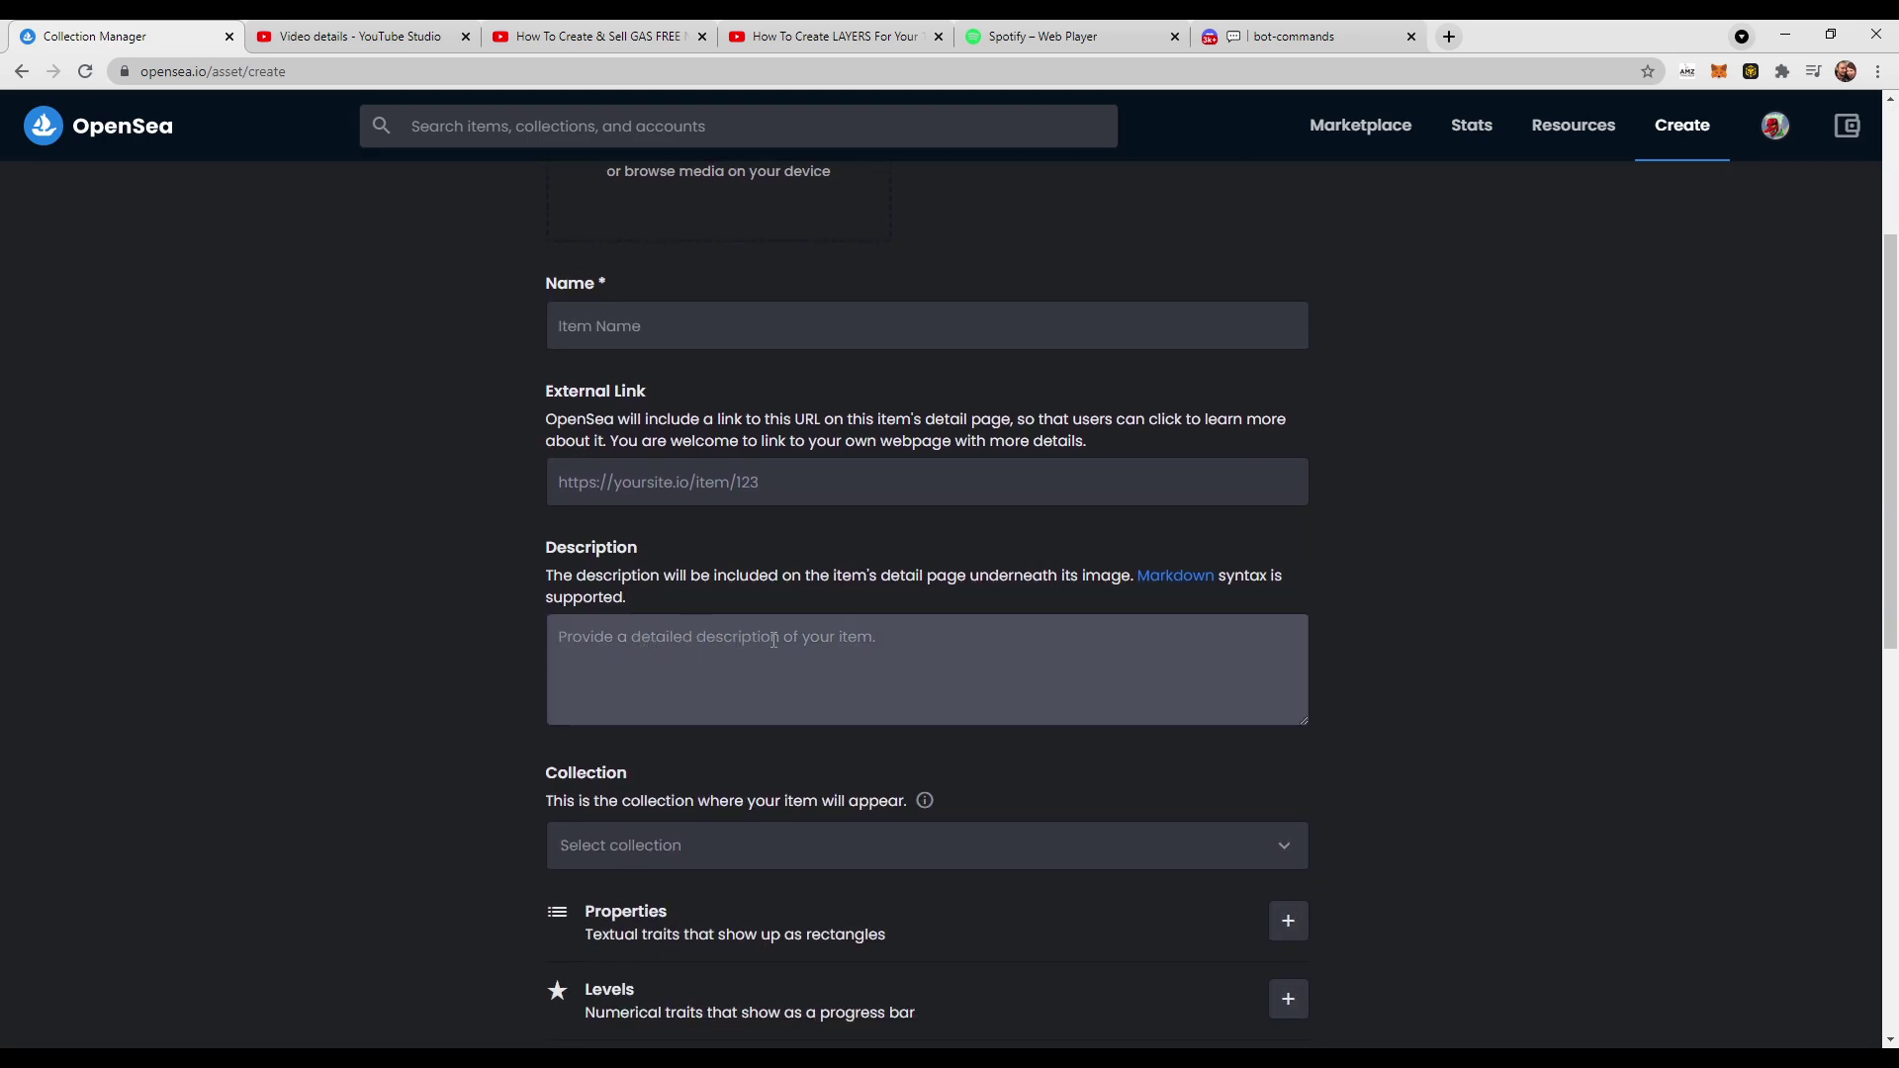
{"action": "scroll", "coordinate": [686, 684], "scroll_direction": "down", "scroll_amount": 1}
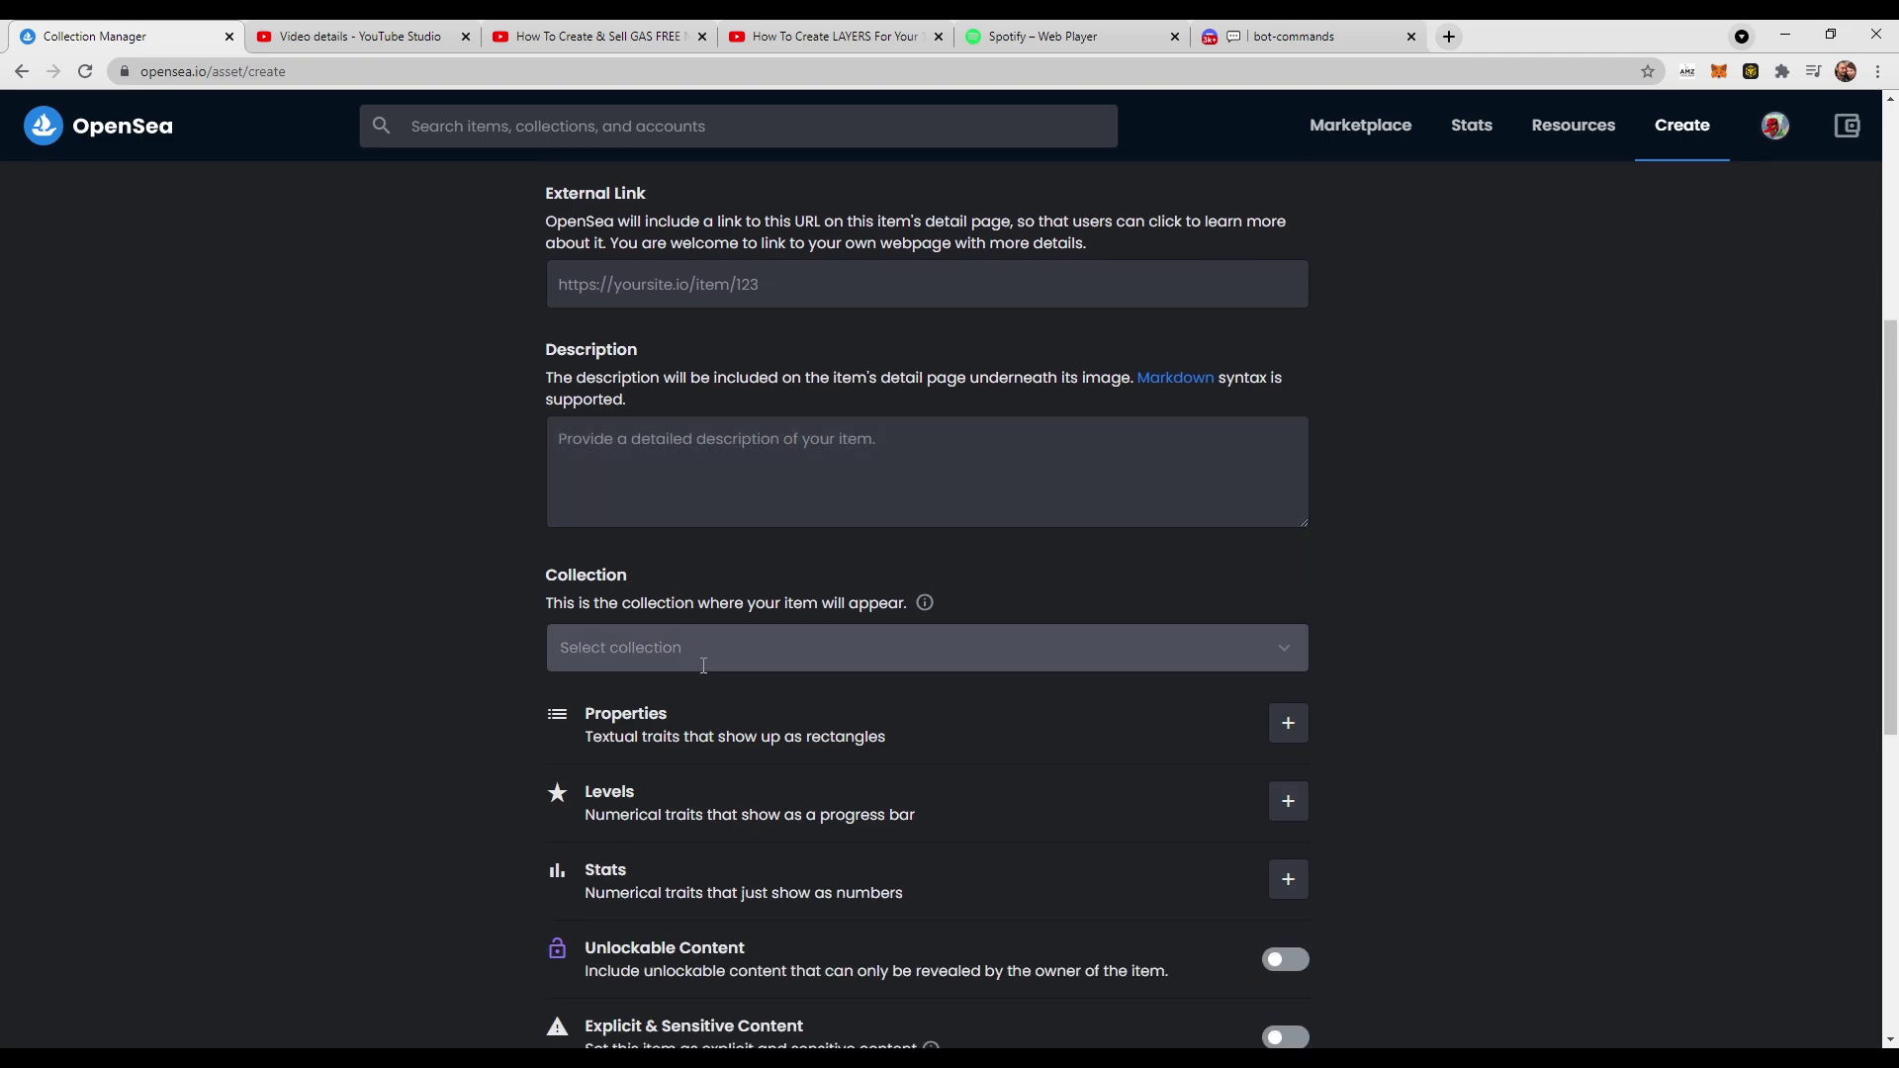
{"action": "scroll", "coordinate": [715, 551], "scroll_direction": "down", "scroll_amount": 1}
{"action": "left_click", "coordinate": [715, 551]}
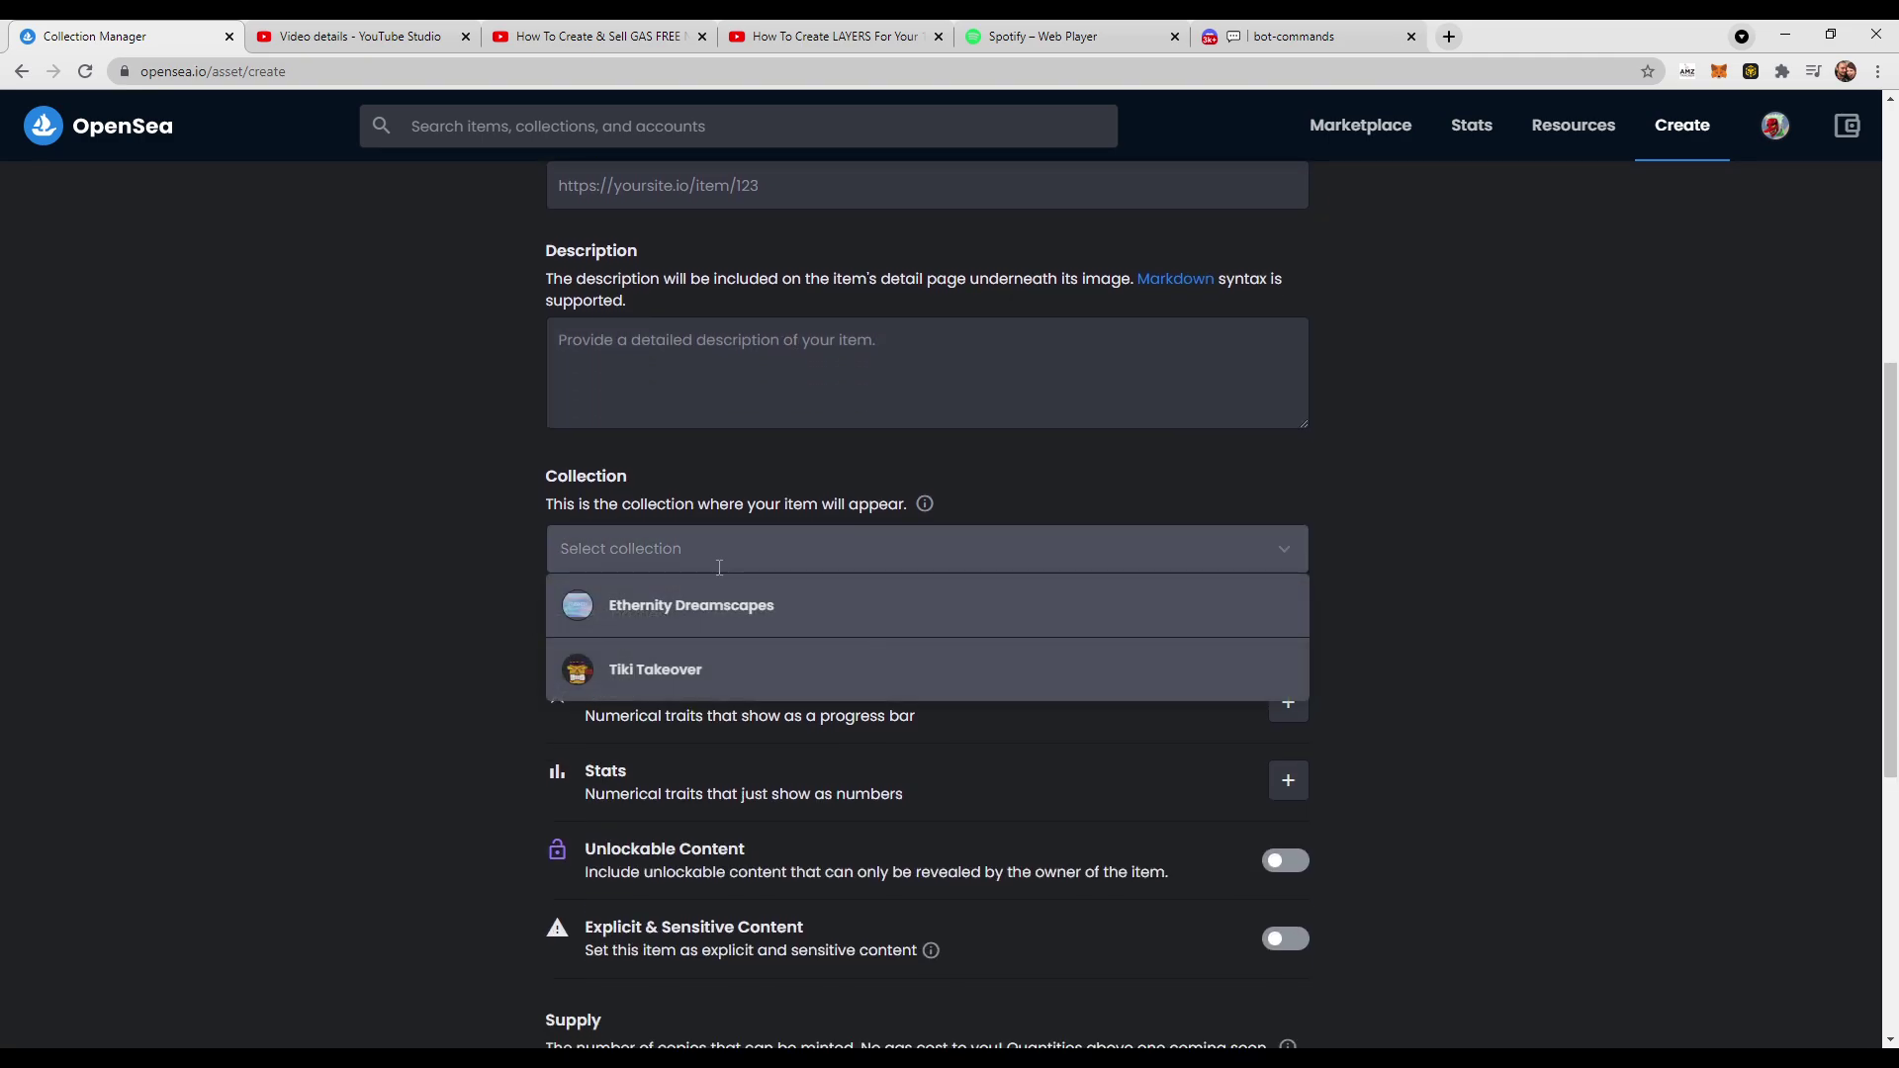
{"action": "left_click", "coordinate": [350, 535]}
{"action": "scroll", "coordinate": [353, 541], "scroll_direction": "down", "scroll_amount": 4}
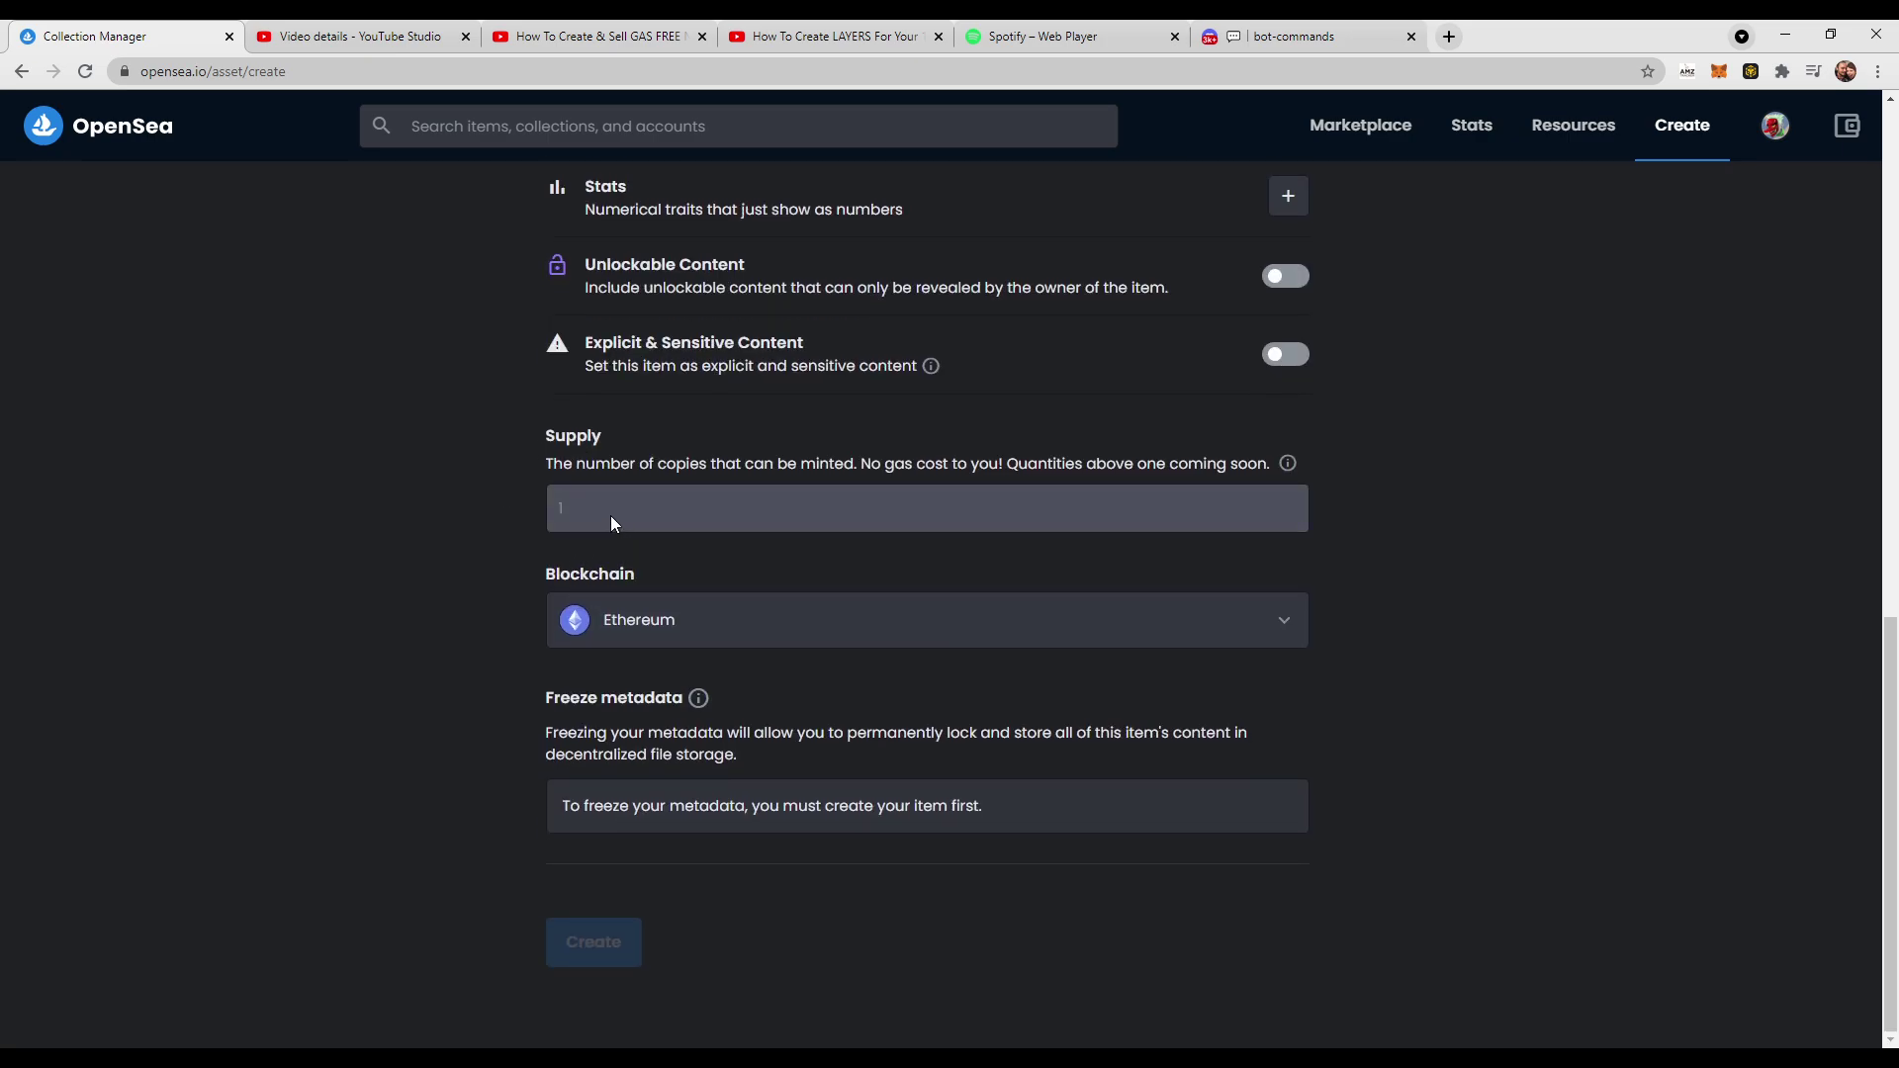
Set the item's blockchain to Polygon and replace the supply of 1 with 5555555 copies.
{"action": "left_click", "coordinate": [654, 622]}
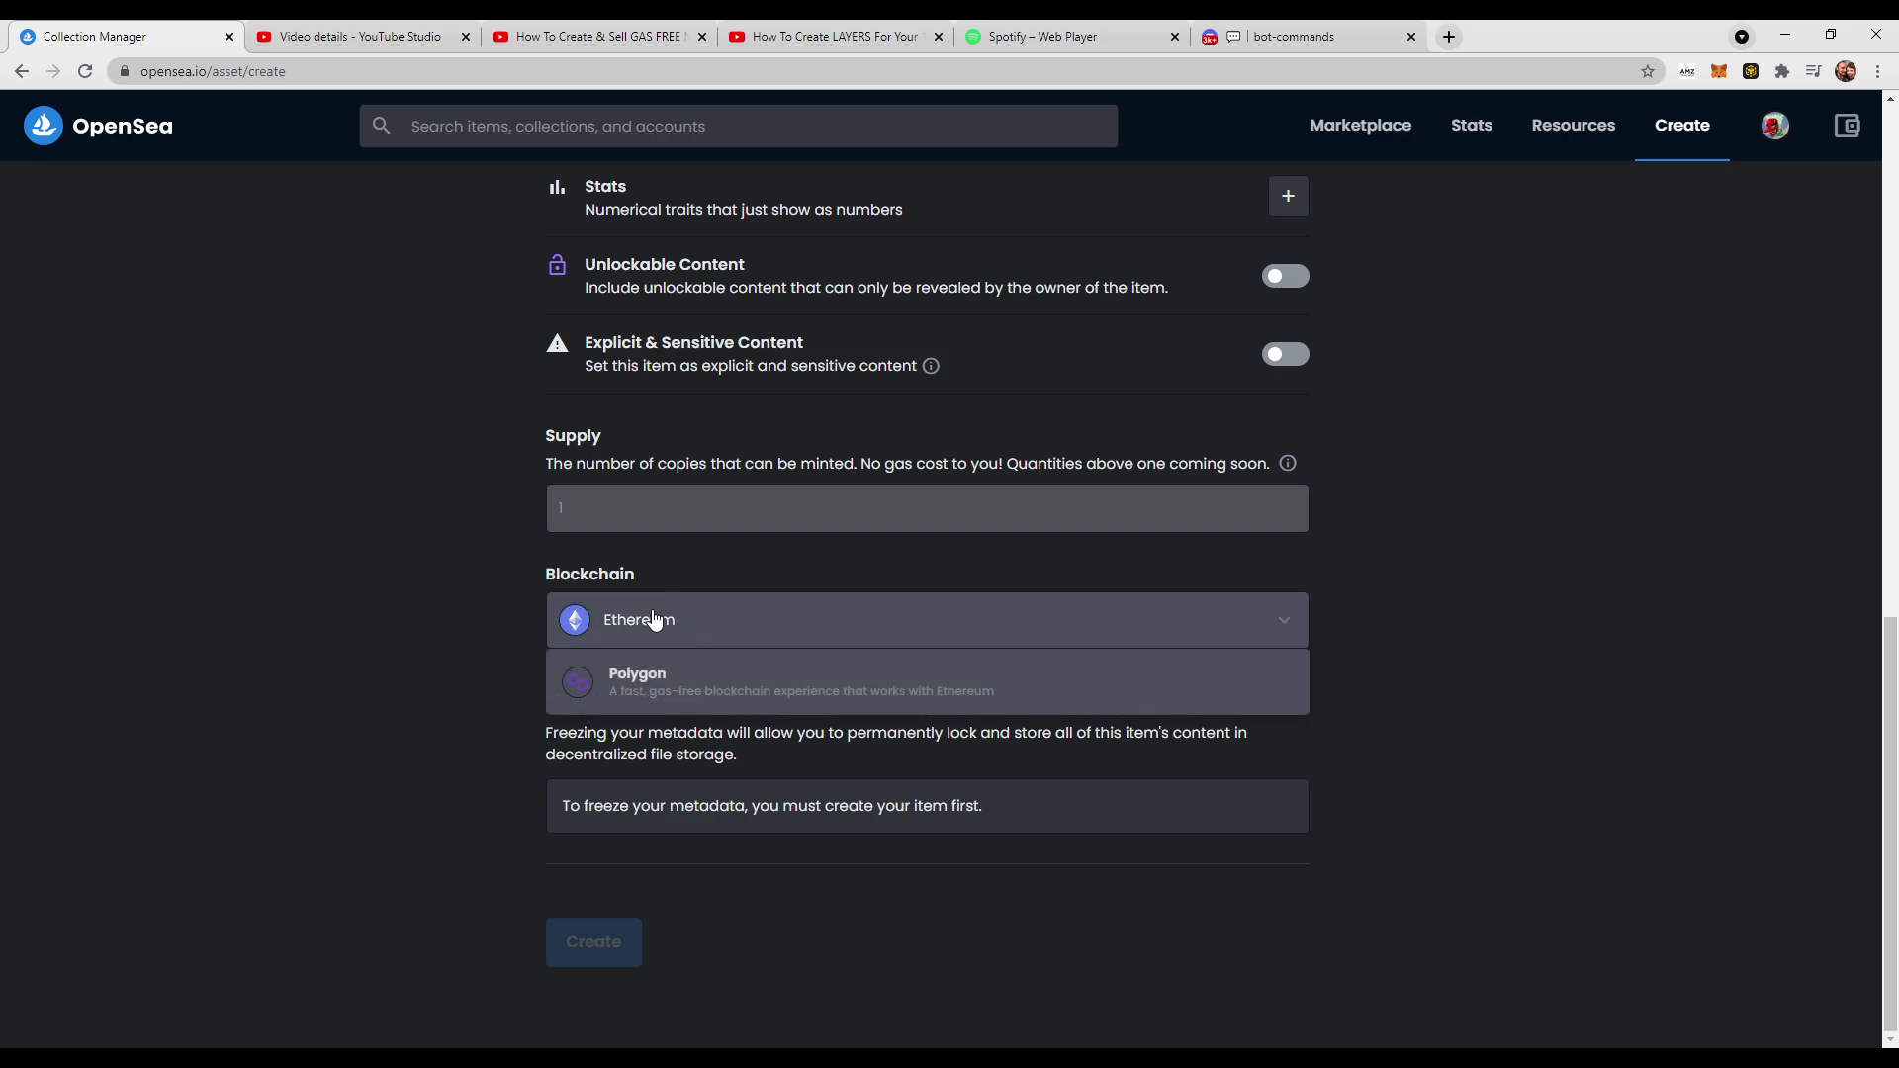
{"action": "left_click", "coordinate": [641, 686]}
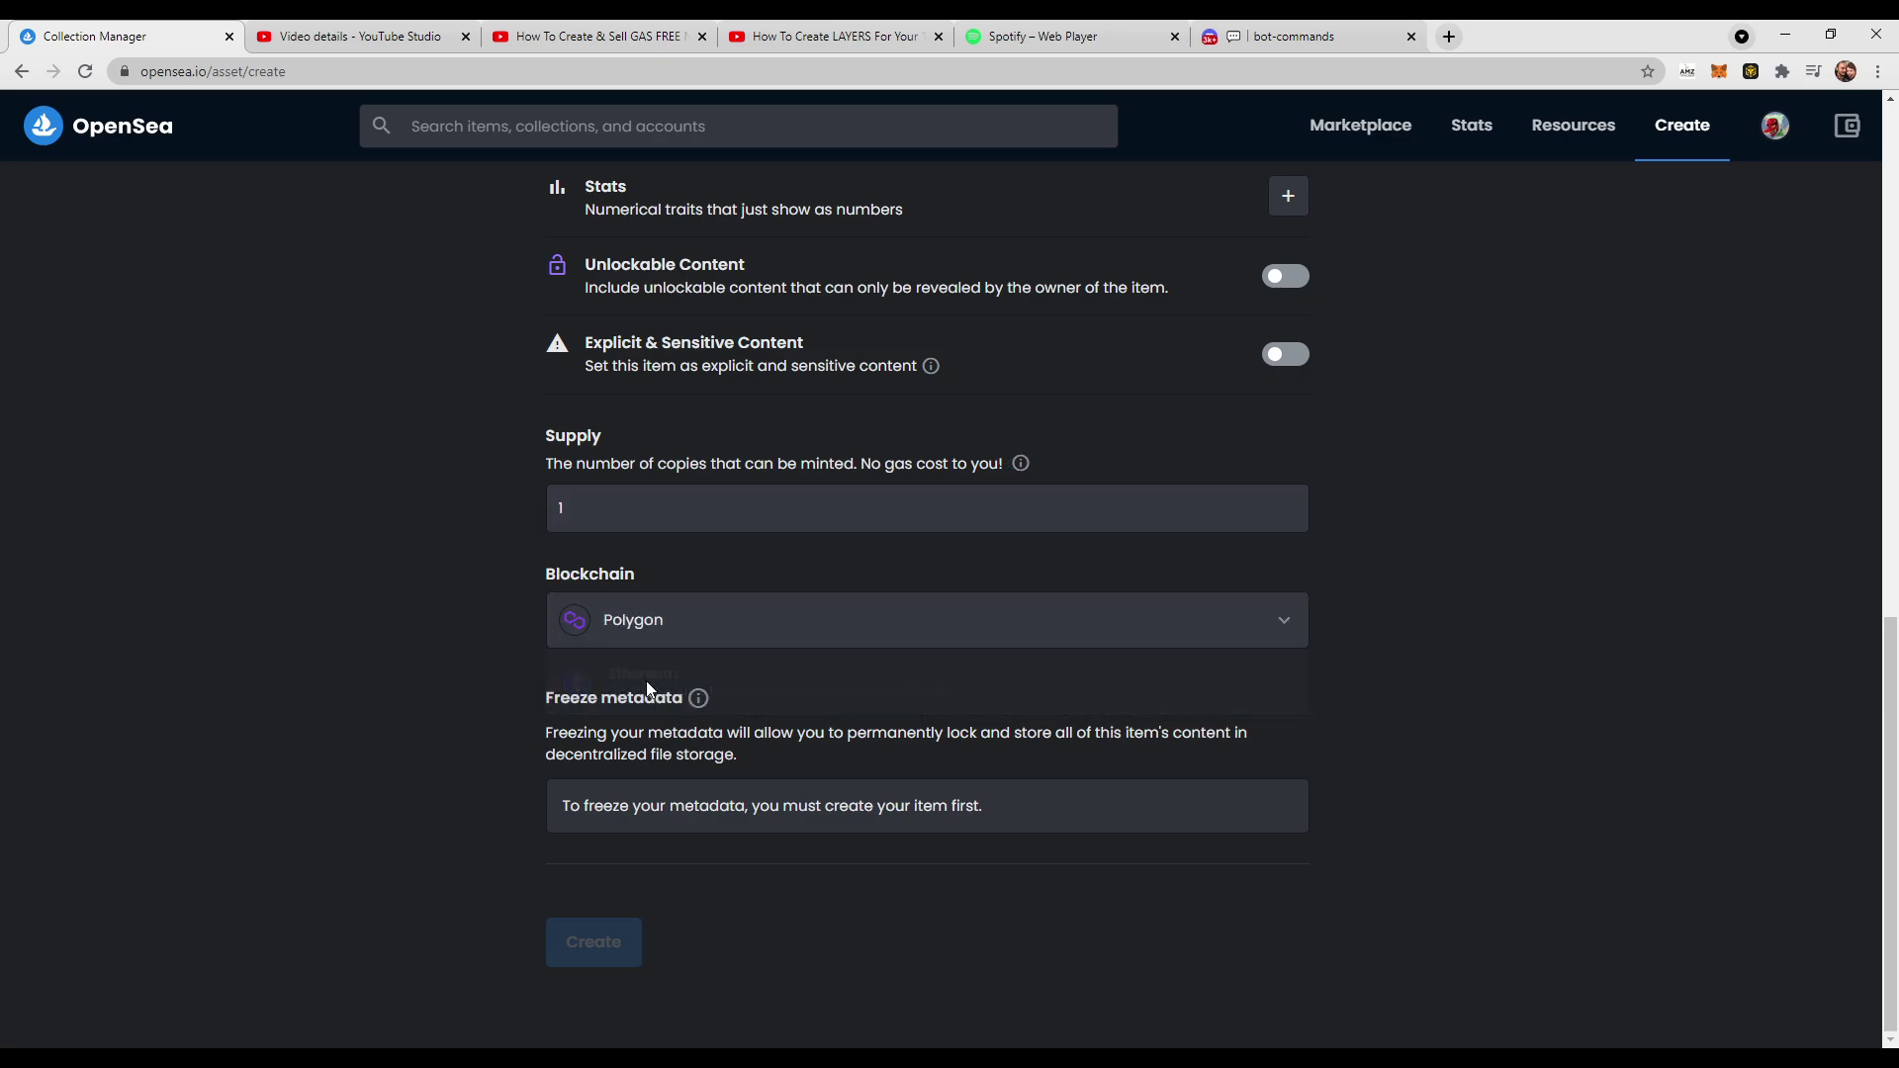
{"action": "left_click", "coordinate": [584, 511]}
{"action": "key", "text": "BackSpace"}
{"action": "type", "text": "55"}
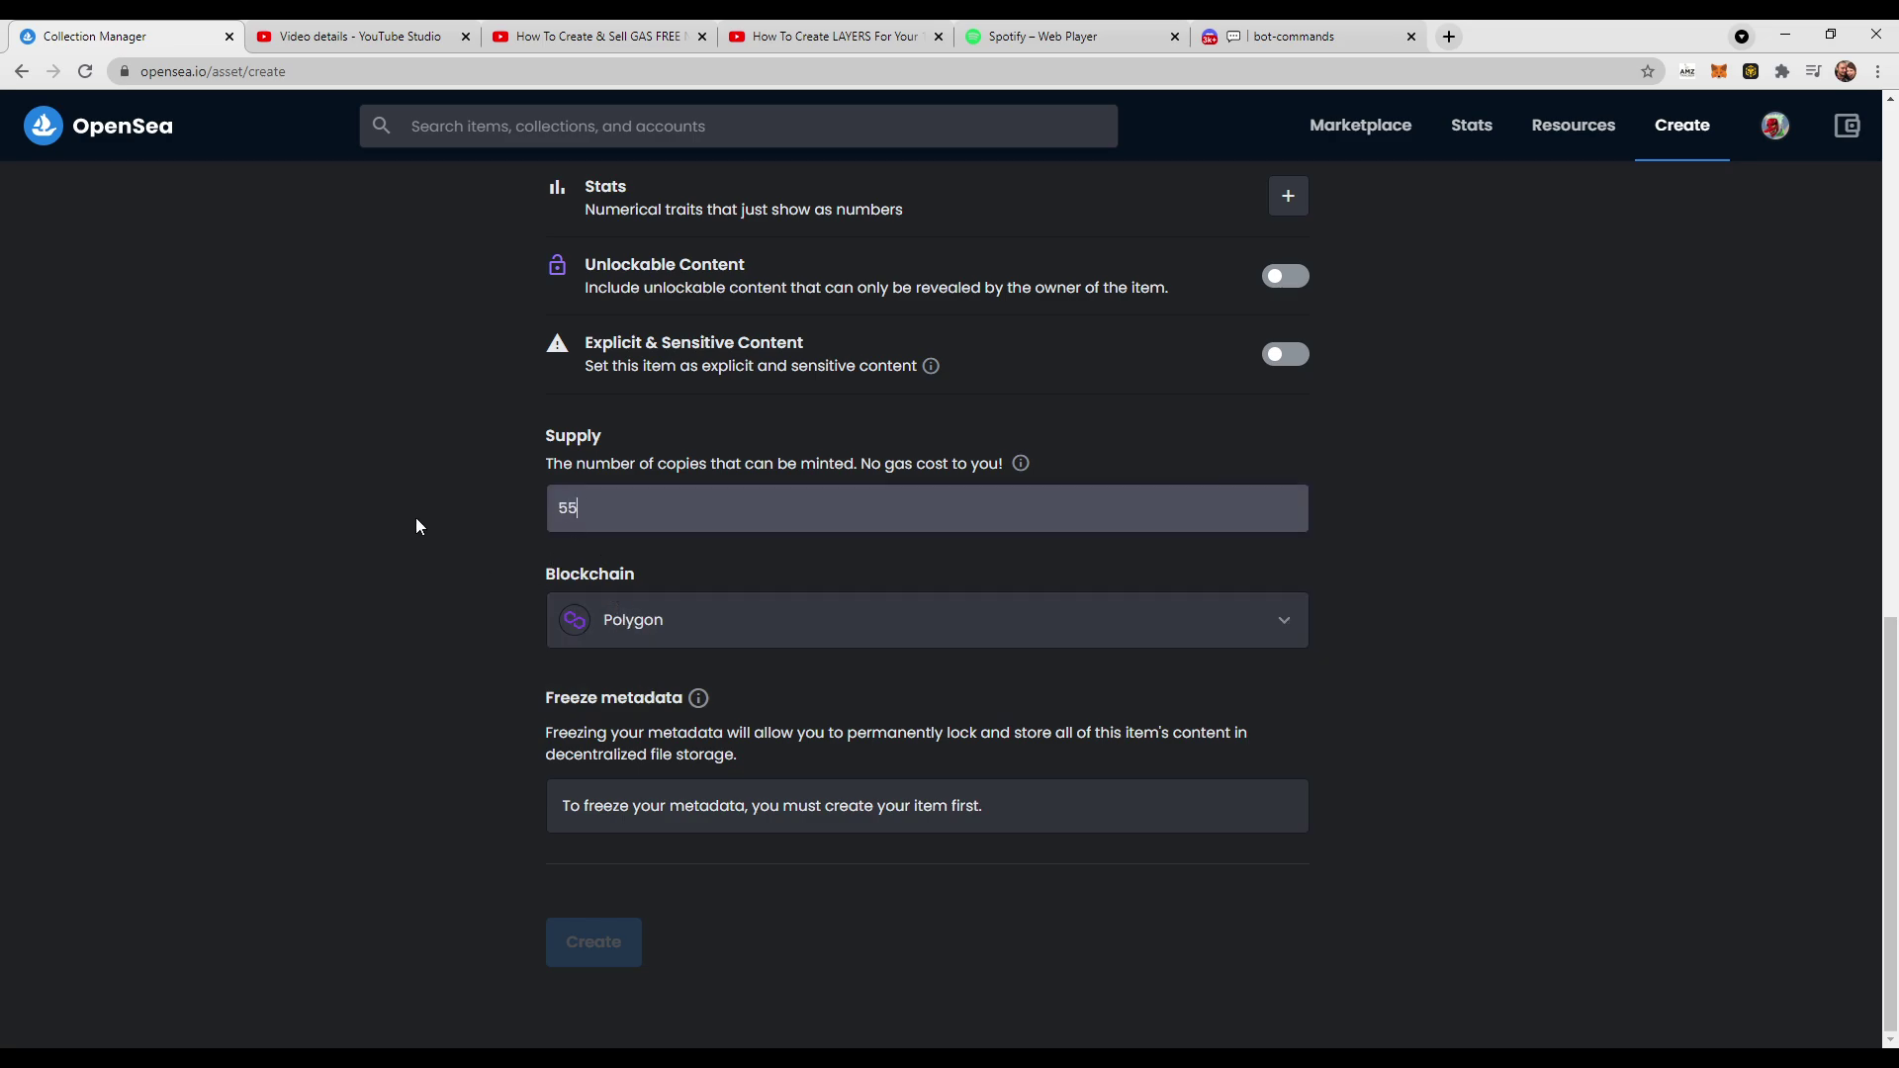
{"action": "type", "text": "55555"}
{"action": "left_click", "coordinate": [446, 464]}
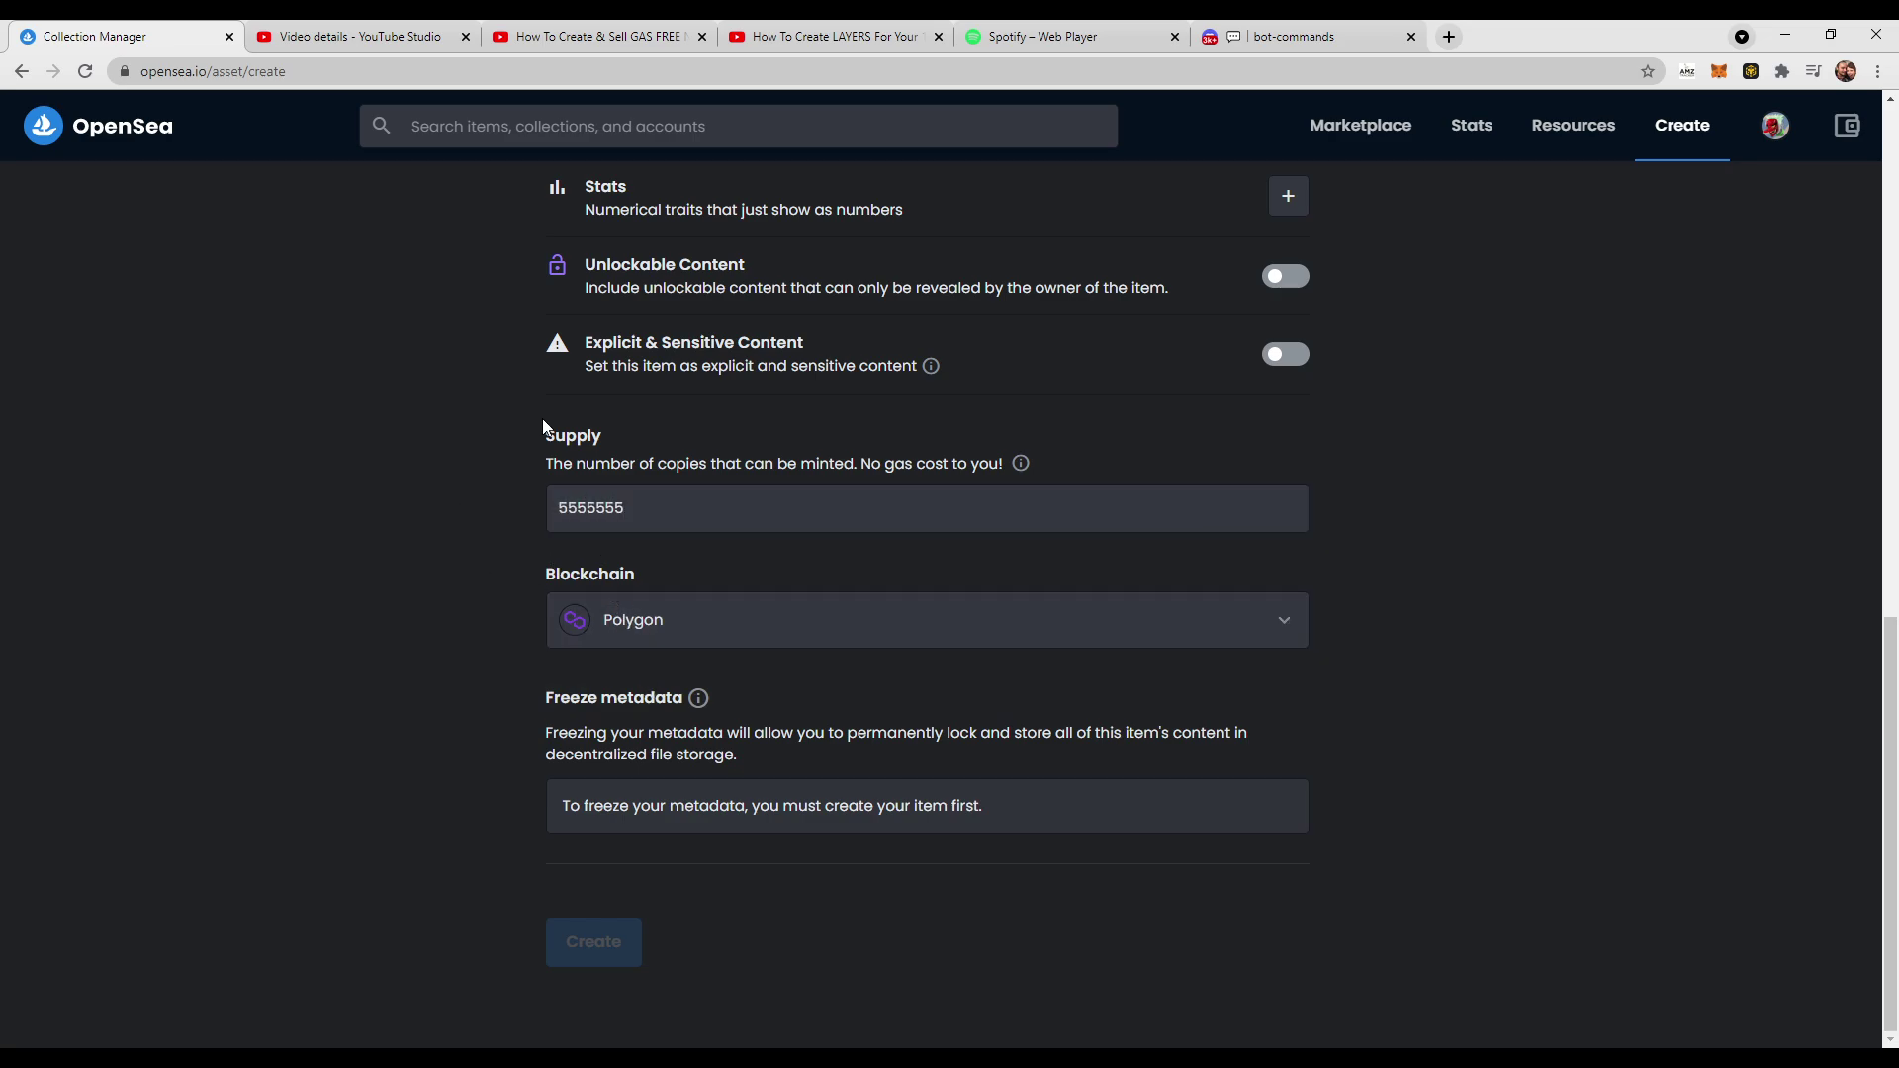